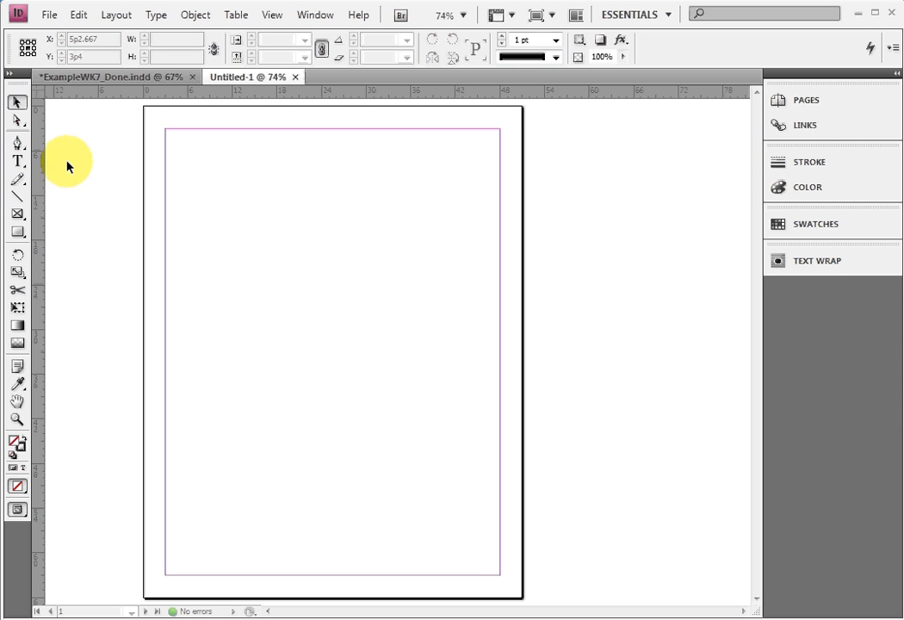
Step: Draw a text frame filling the page margins and fill it with placeholder text
{"action": "left_click", "coordinate": [24, 162]}
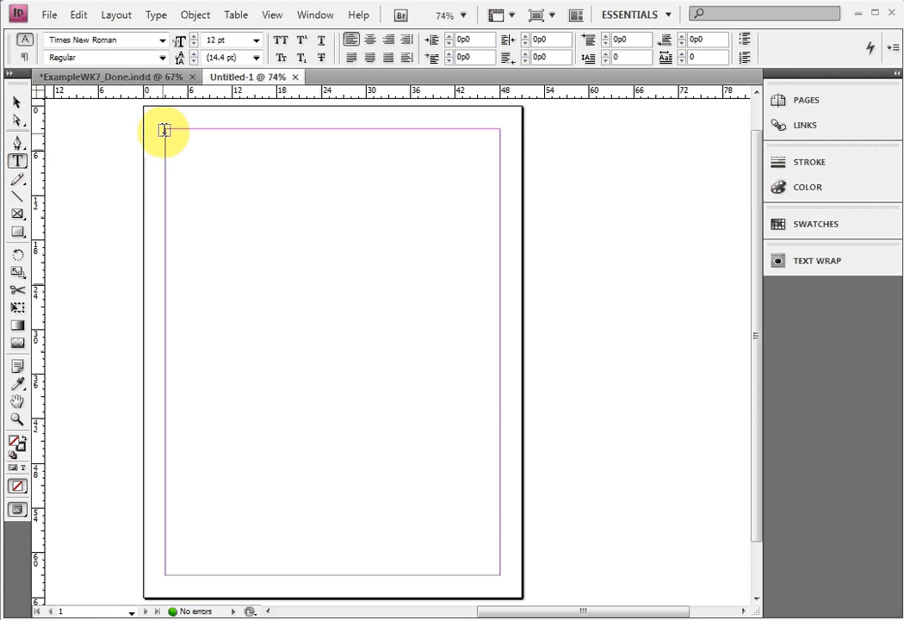
{"action": "left_click_drag", "start_coordinate": [164, 130], "coordinate": [502, 573]}
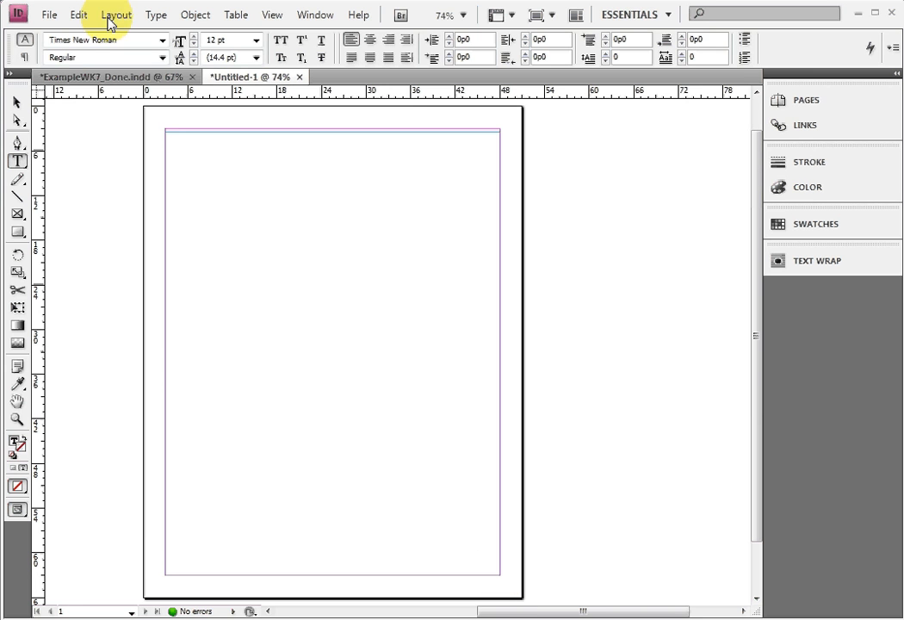
{"action": "left_click", "coordinate": [155, 15]}
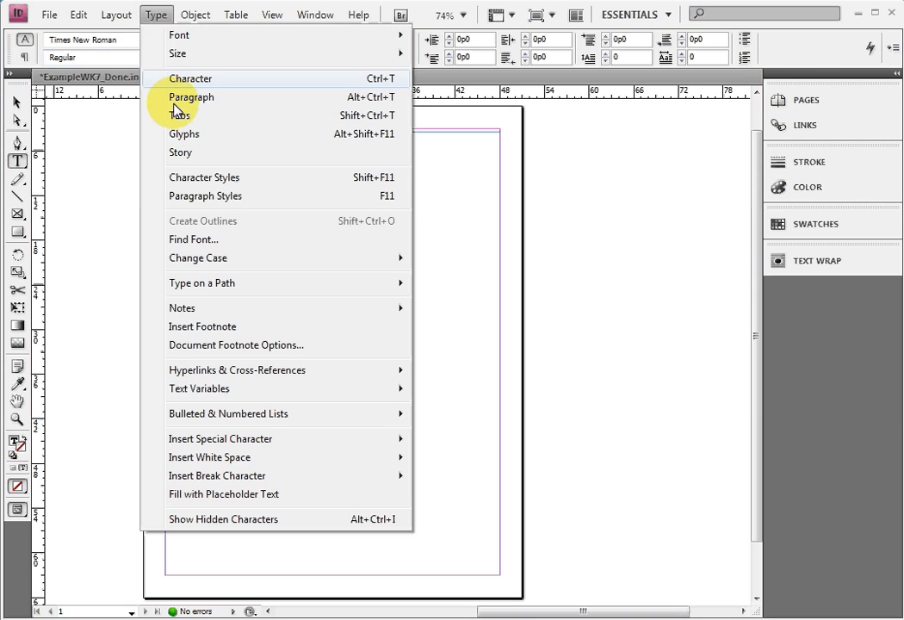
{"action": "left_click", "coordinate": [277, 494]}
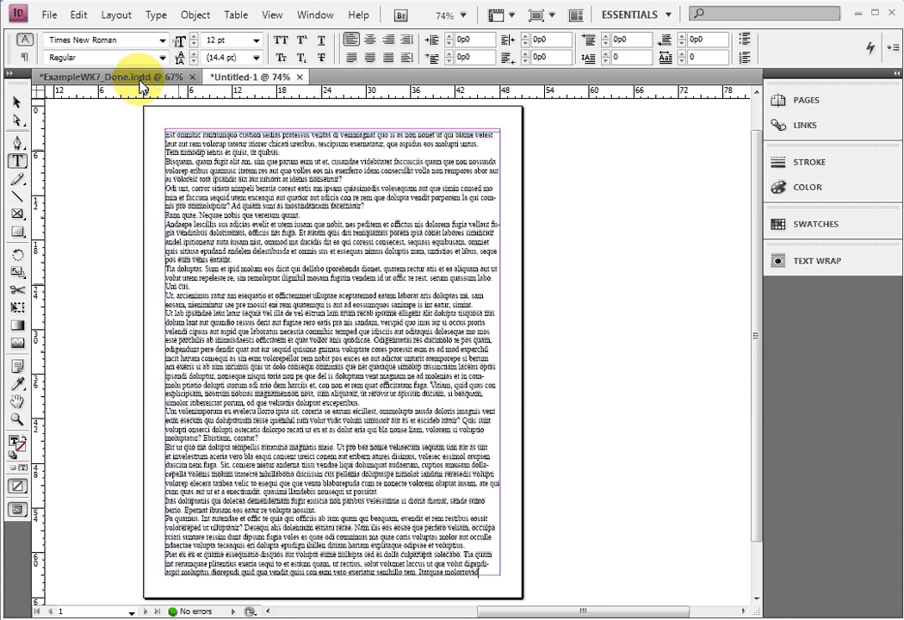
Step: Shrink the text frame to about 14p0 wide by 13p1 high, keeping it in the page's upper-left corner
{"action": "left_click", "coordinate": [16, 104]}
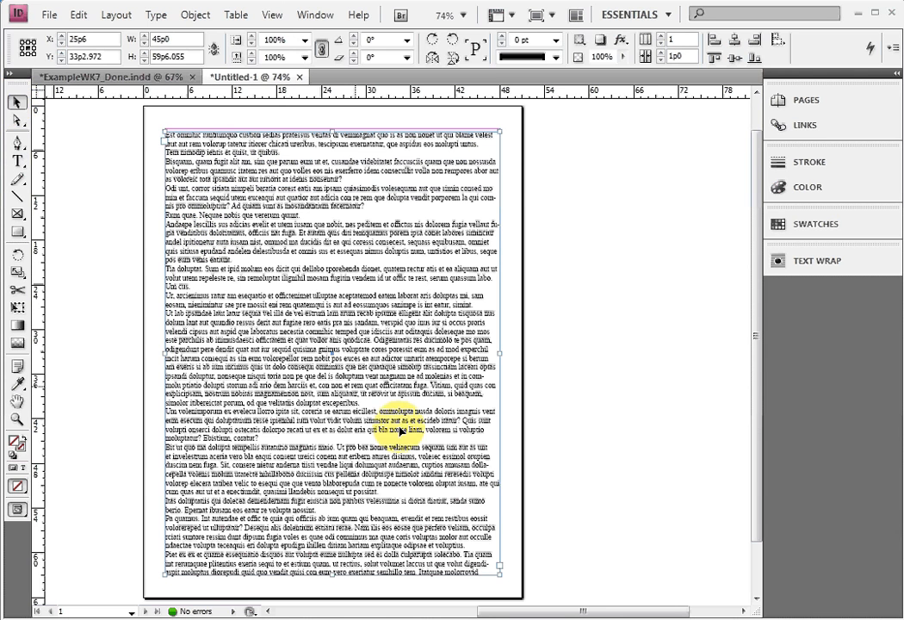
{"action": "left_click_drag", "start_coordinate": [497, 571], "coordinate": [268, 227]}
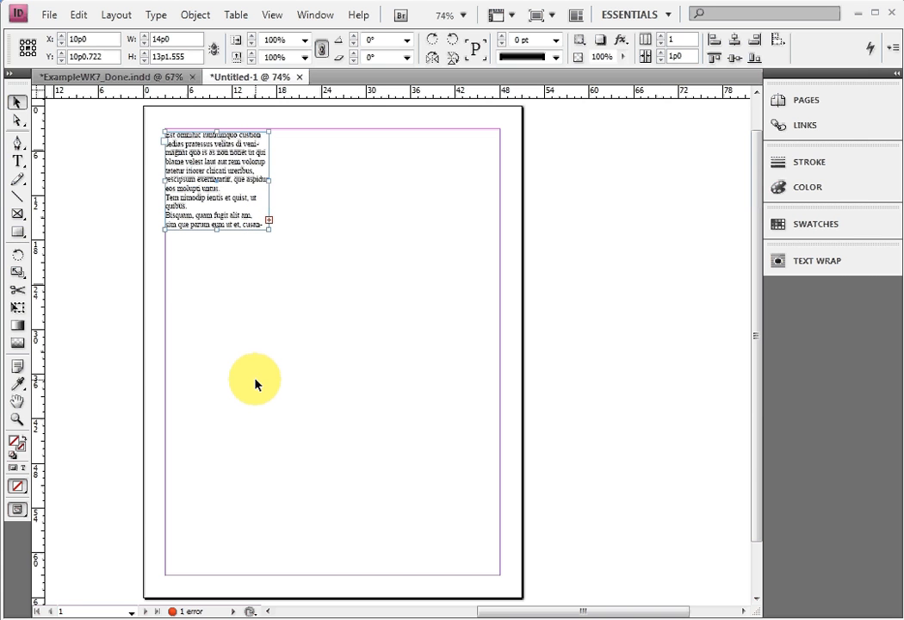
Step: Draw four empty text frames: a wide one below the first, then ones in the page's lower-left, upper-right and lower-right areas
{"action": "left_click", "coordinate": [17, 161]}
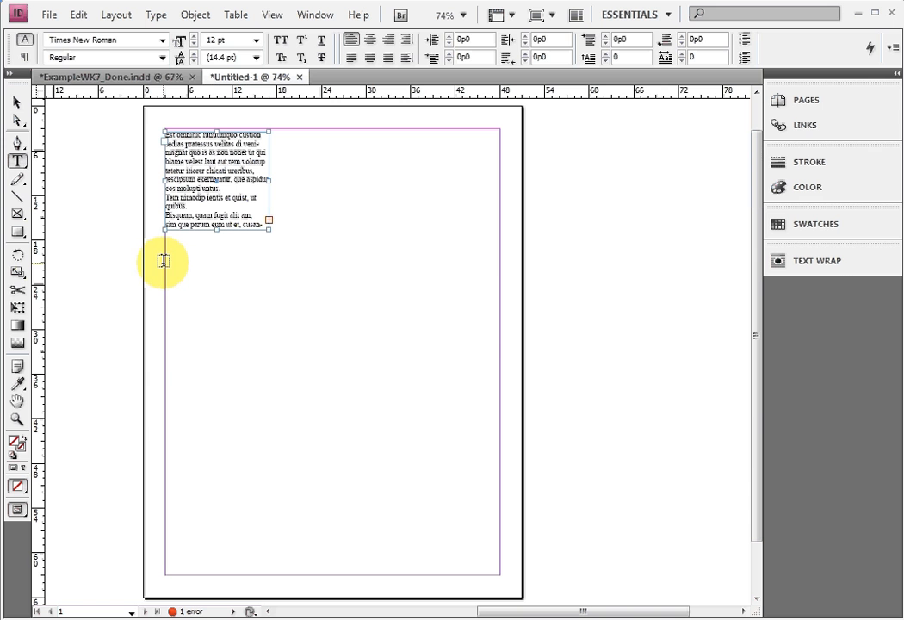
{"action": "left_click_drag", "start_coordinate": [164, 262], "coordinate": [377, 337]}
{"action": "left_click", "coordinate": [165, 379]}
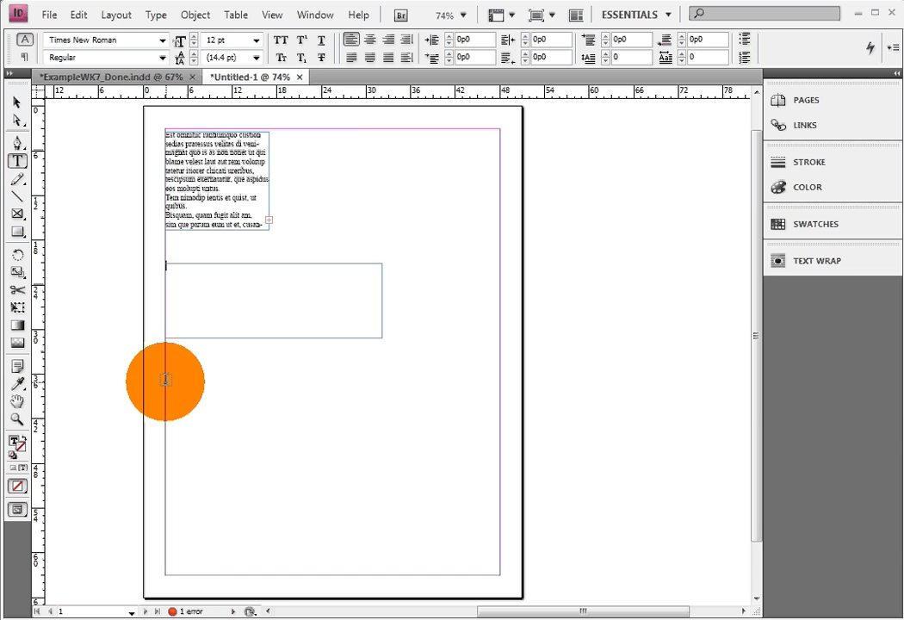
{"action": "left_click_drag", "start_coordinate": [165, 379], "coordinate": [288, 575]}
{"action": "left_click", "coordinate": [306, 131]}
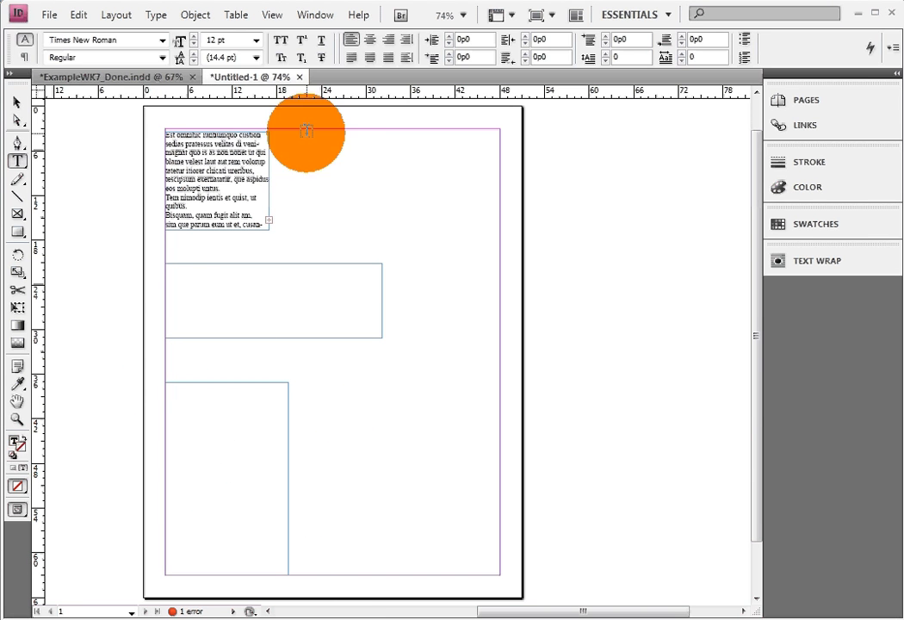
{"action": "left_click_drag", "start_coordinate": [306, 131], "coordinate": [496, 254]}
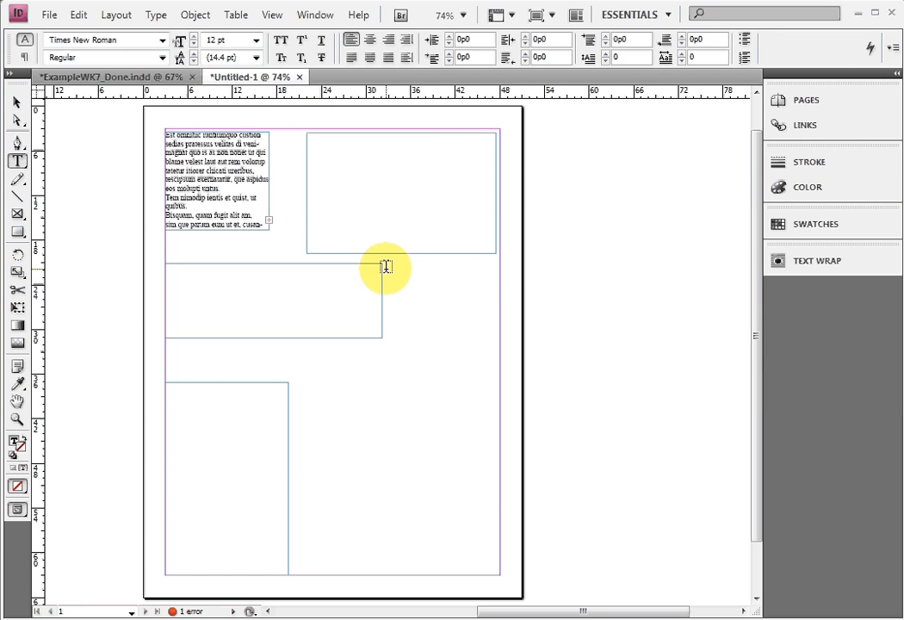
{"action": "left_click_drag", "start_coordinate": [396, 272], "coordinate": [500, 568]}
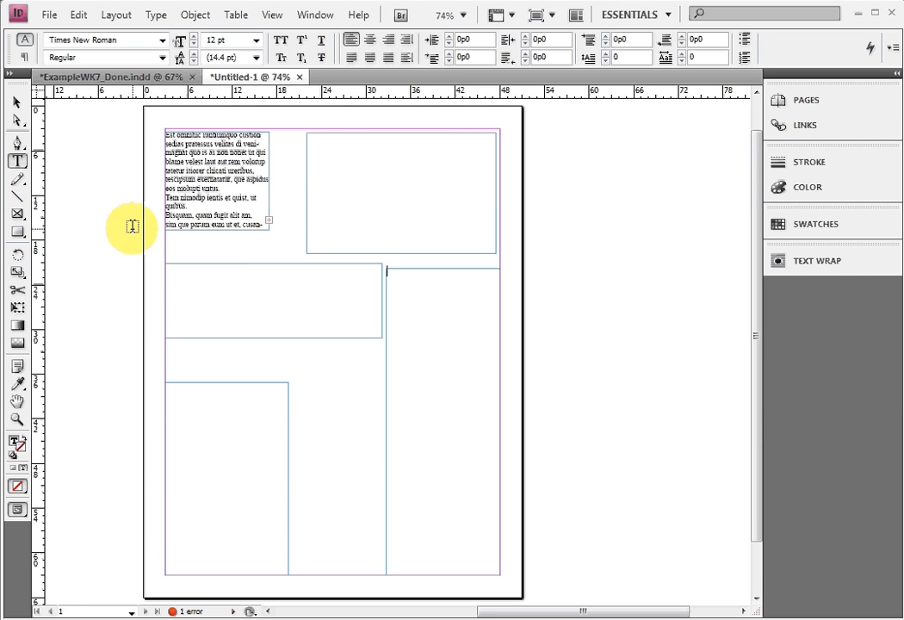
Step: Thread the overset text from the first frame into the wide frame below it and on into the page's lower-left frame
{"action": "left_click", "coordinate": [18, 105]}
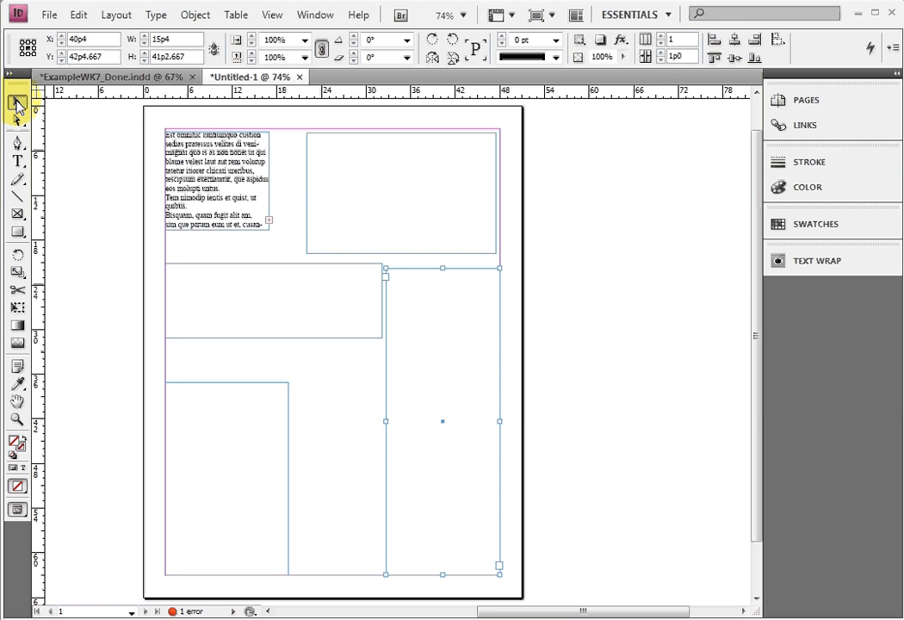
{"action": "left_click", "coordinate": [269, 222]}
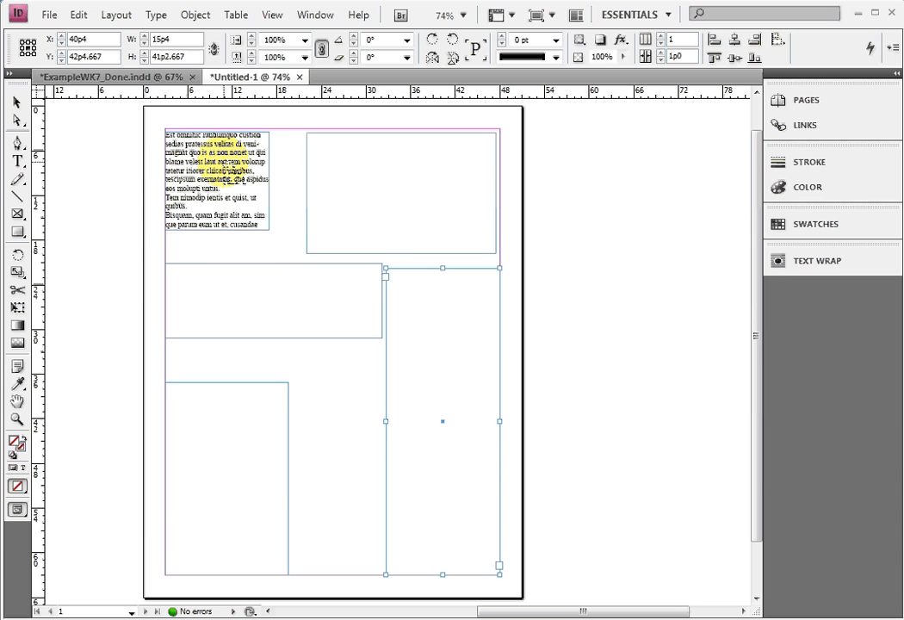
{"action": "key", "text": "Escape"}
{"action": "left_click", "coordinate": [250, 310]}
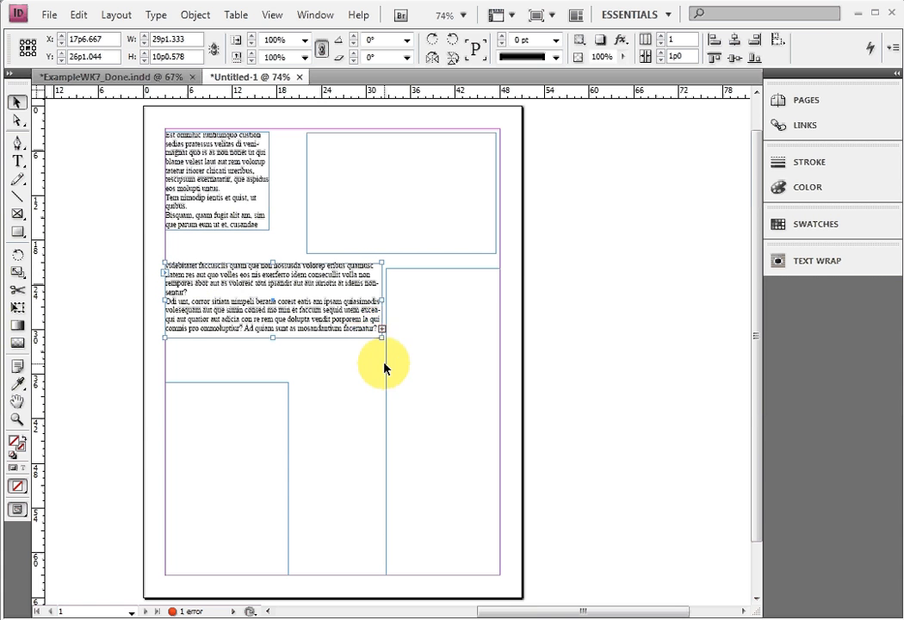
{"action": "left_click", "coordinate": [381, 329]}
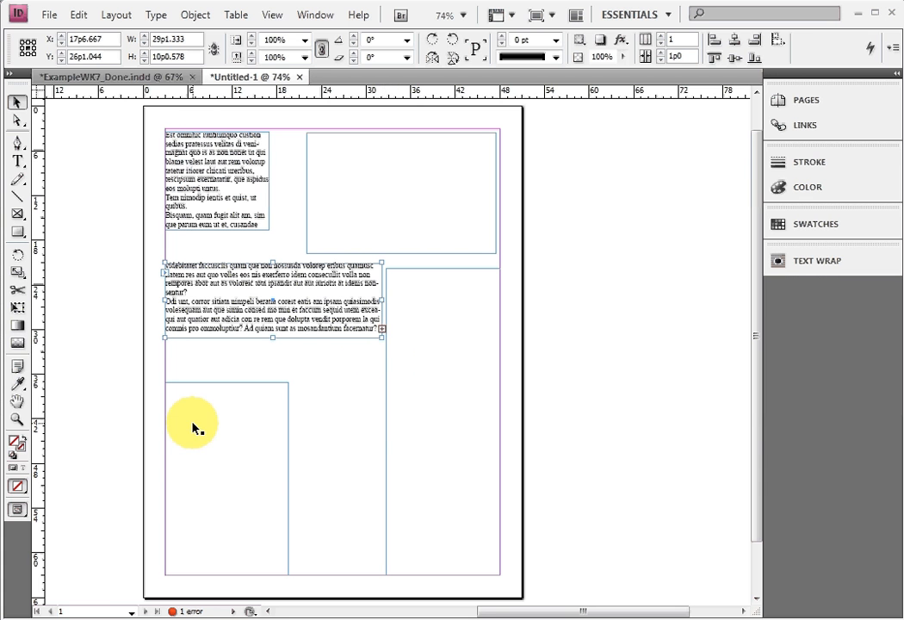
{"action": "left_click", "coordinate": [383, 329]}
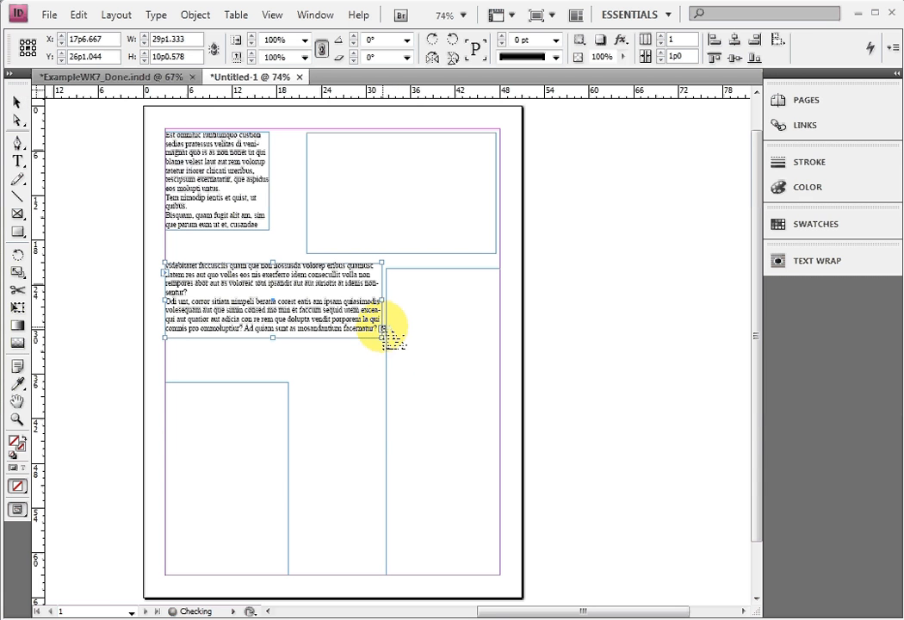
{"action": "left_click", "coordinate": [225, 450]}
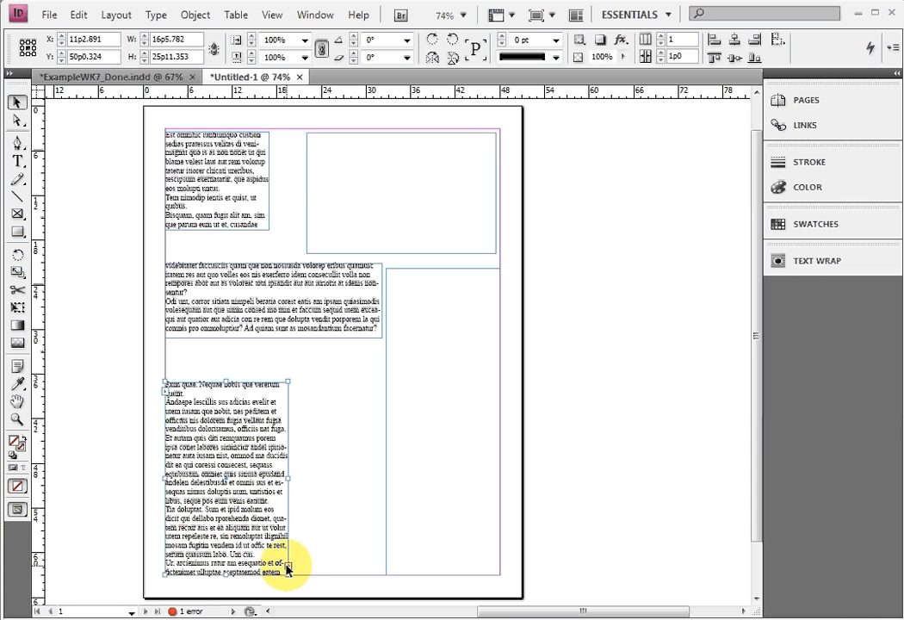
Step: Continue the text thread from the page's lower-left frame into the upper-right frame and on into the tall lower-right frame
{"action": "left_click", "coordinate": [289, 566]}
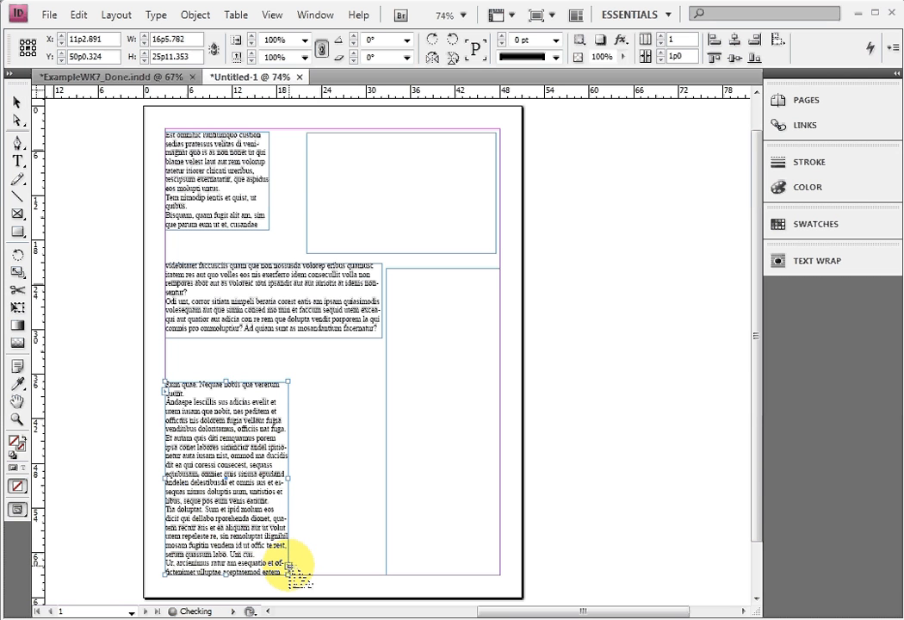
{"action": "key", "text": "Escape"}
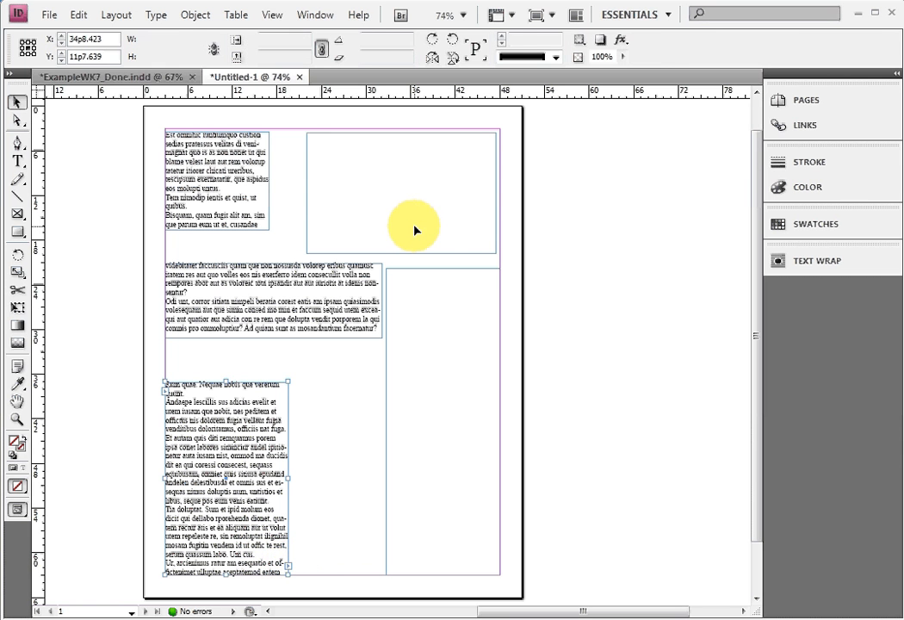
{"action": "left_click", "coordinate": [414, 230]}
{"action": "left_click", "coordinate": [497, 245]}
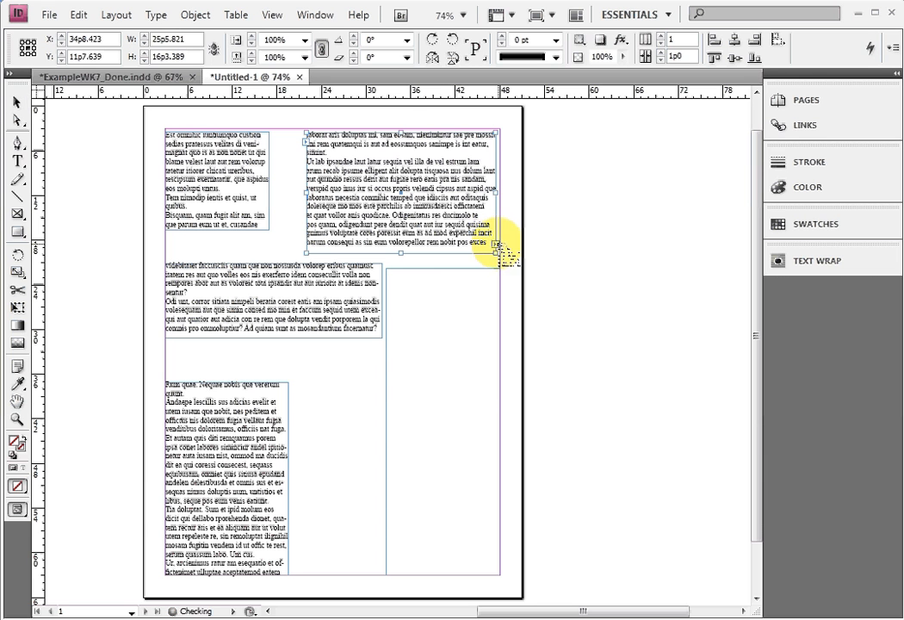
{"action": "left_click", "coordinate": [416, 521]}
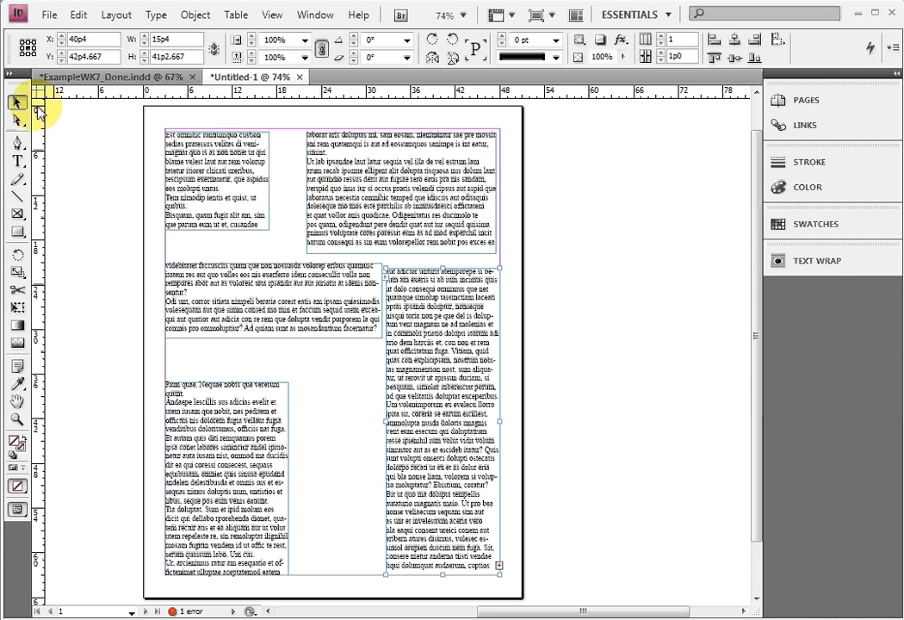
Step: Resize the first text frame to about 17p0 by 12p9 and widen the upper-right frame past the page edge to about 52p7
{"action": "left_click", "coordinate": [217, 164]}
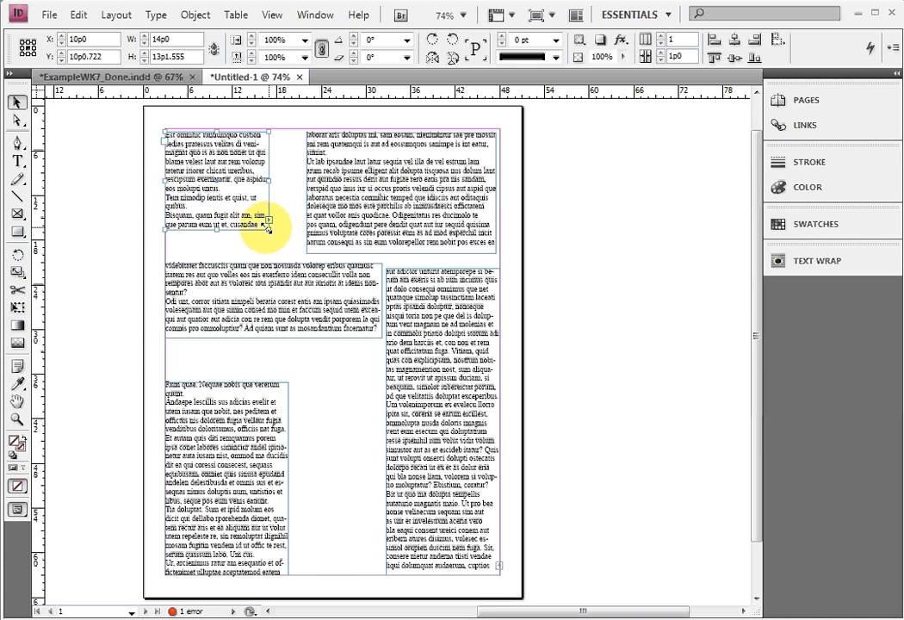
{"action": "left_click_drag", "start_coordinate": [269, 230], "coordinate": [291, 225]}
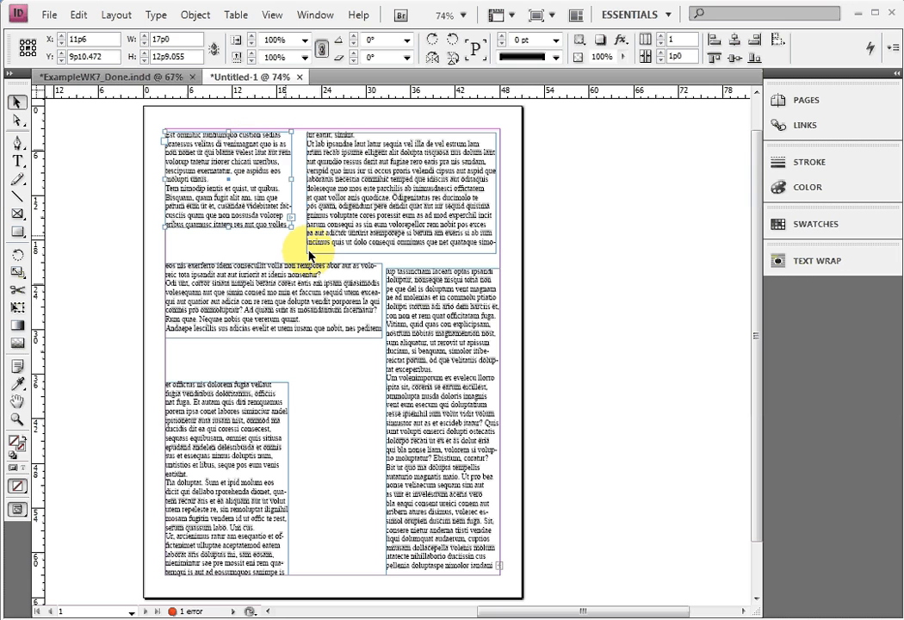
{"action": "left_click", "coordinate": [382, 228]}
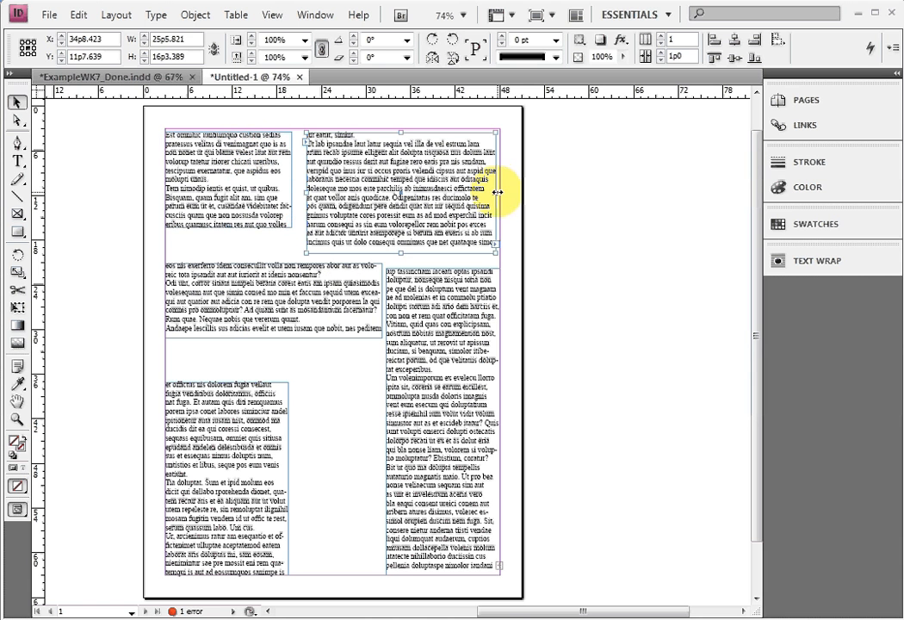
{"action": "left_click_drag", "start_coordinate": [497, 192], "coordinate": [699, 194]}
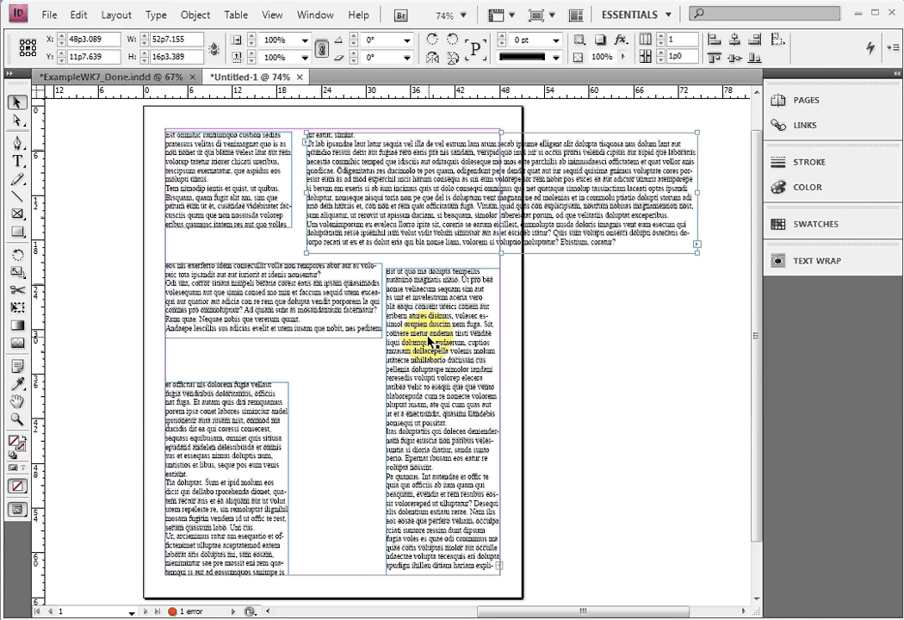
Step: Stretch the first text frame leftward to about 32p8 wide, extend its height to about 15p1, and bring its width back to 17p0
{"action": "left_click", "coordinate": [200, 166]}
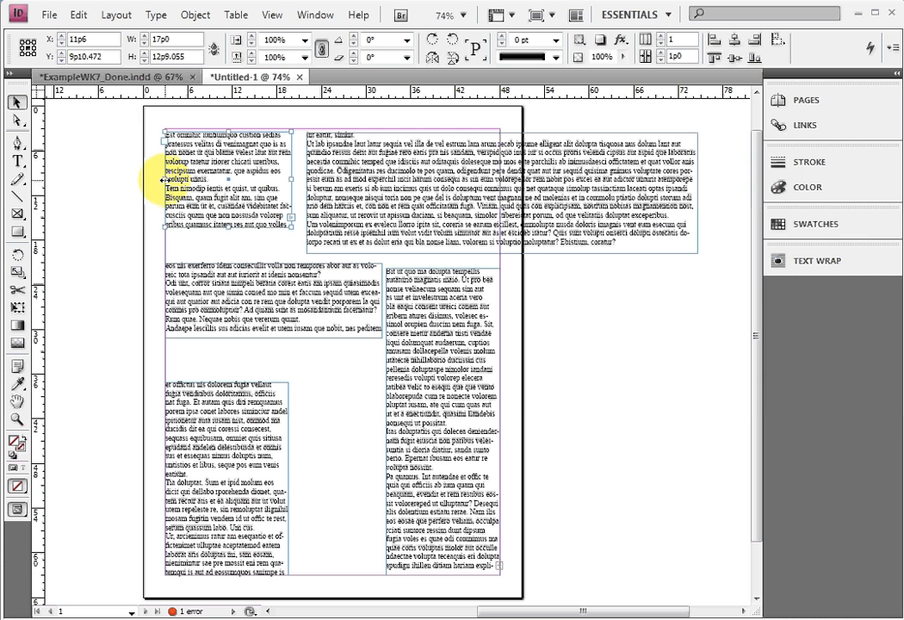
{"action": "left_click_drag", "start_coordinate": [164, 177], "coordinate": [49, 179]}
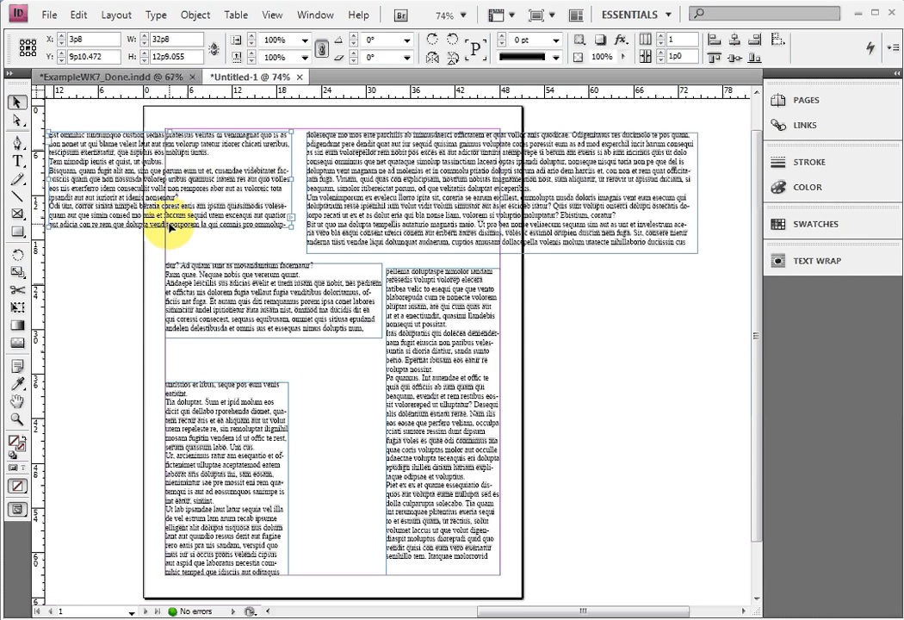
{"action": "left_click_drag", "start_coordinate": [170, 227], "coordinate": [172, 244]}
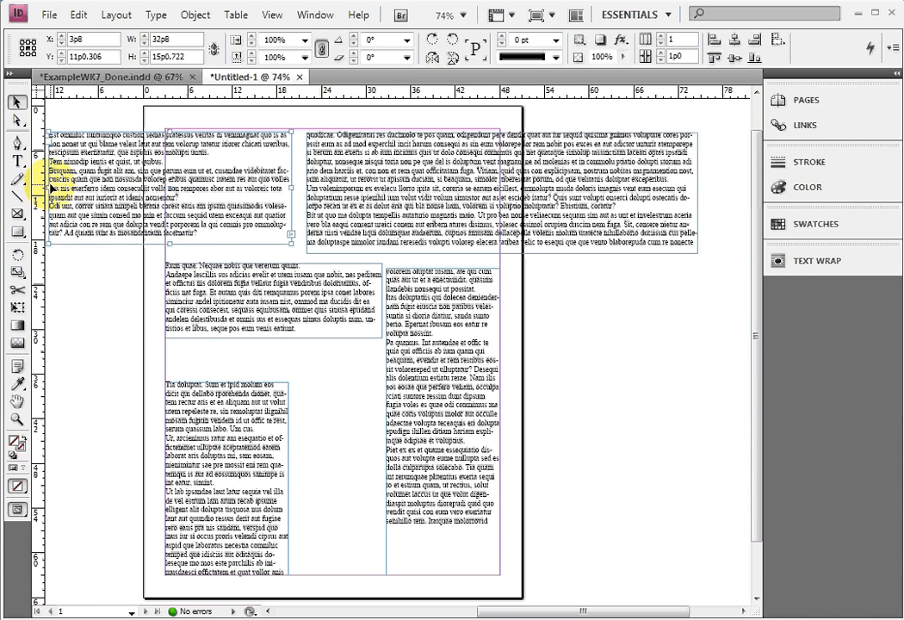
{"action": "left_click_drag", "start_coordinate": [47, 186], "coordinate": [166, 193]}
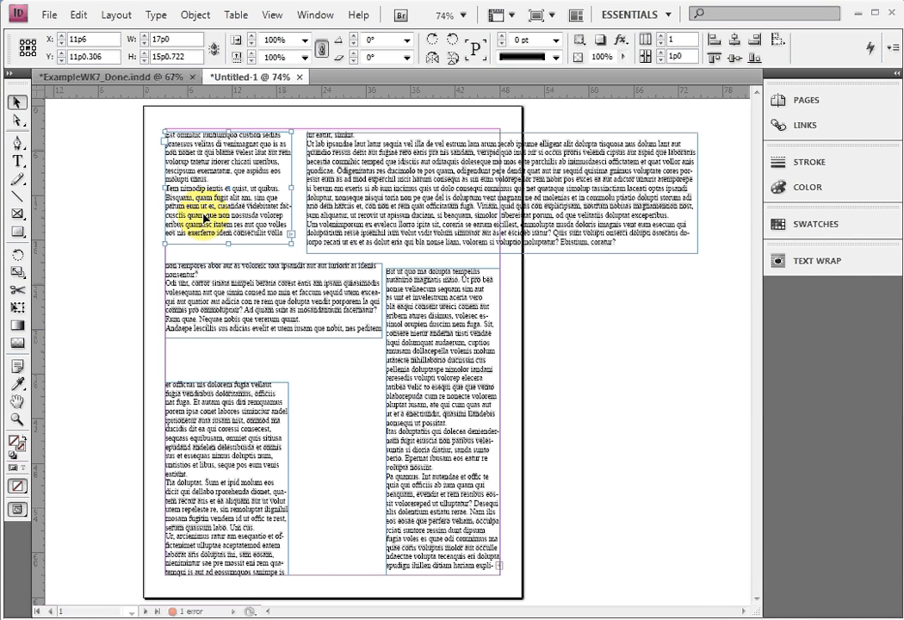
{"action": "left_click", "coordinate": [155, 16]}
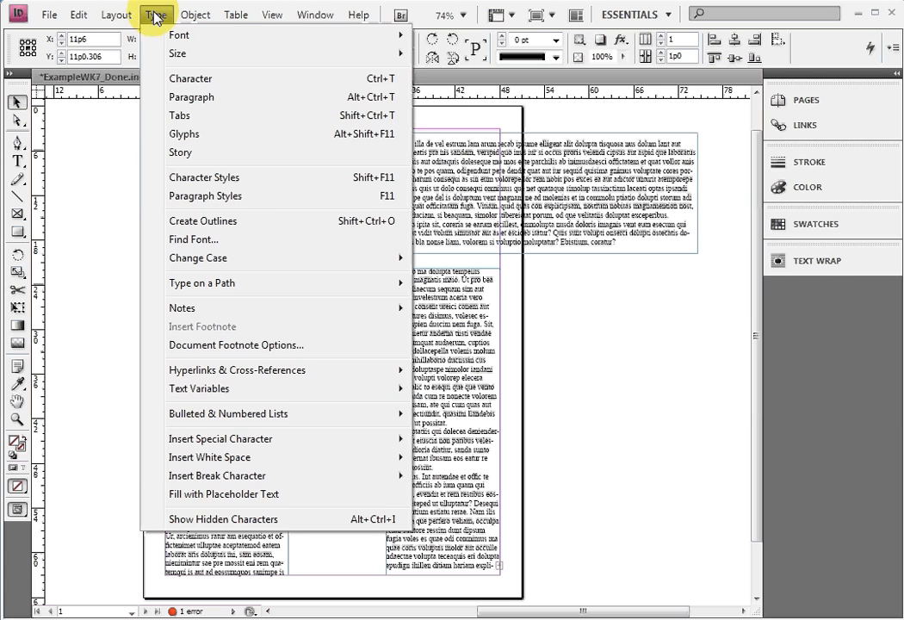
{"action": "left_click", "coordinate": [179, 153]}
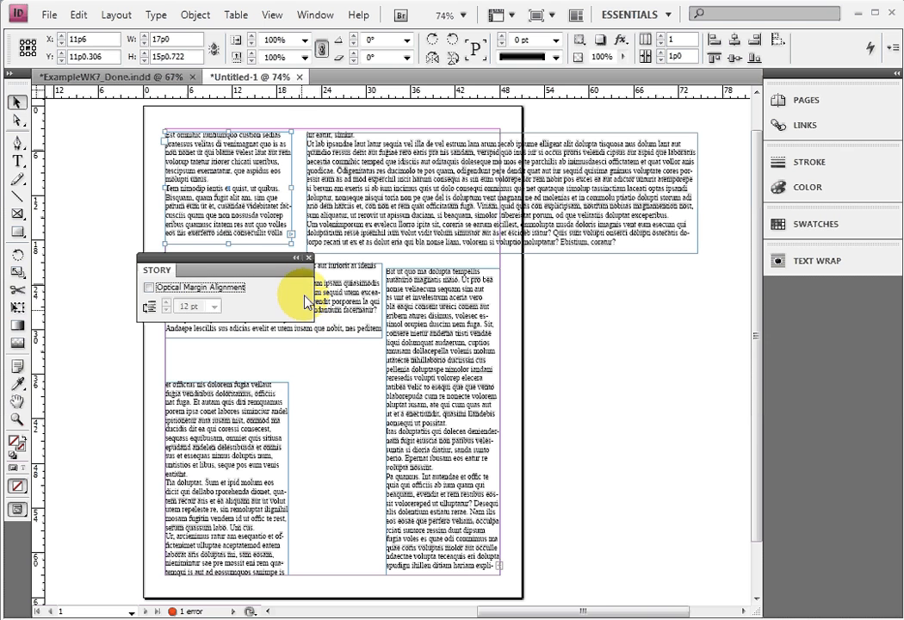
{"action": "left_click", "coordinate": [310, 257]}
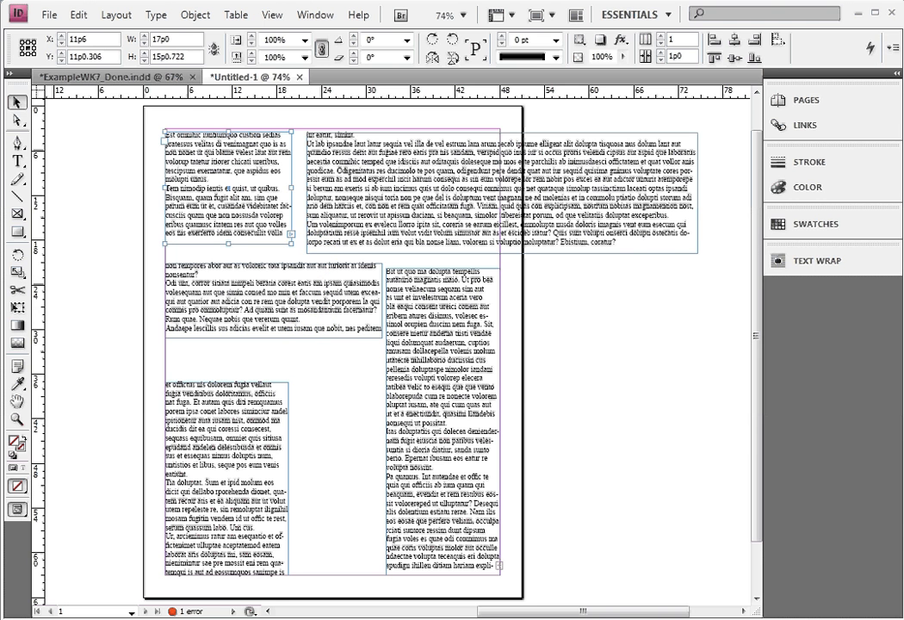
Step: Open the threaded story in the Story Editor and enlarge the editor window
{"action": "left_click", "coordinate": [86, 15]}
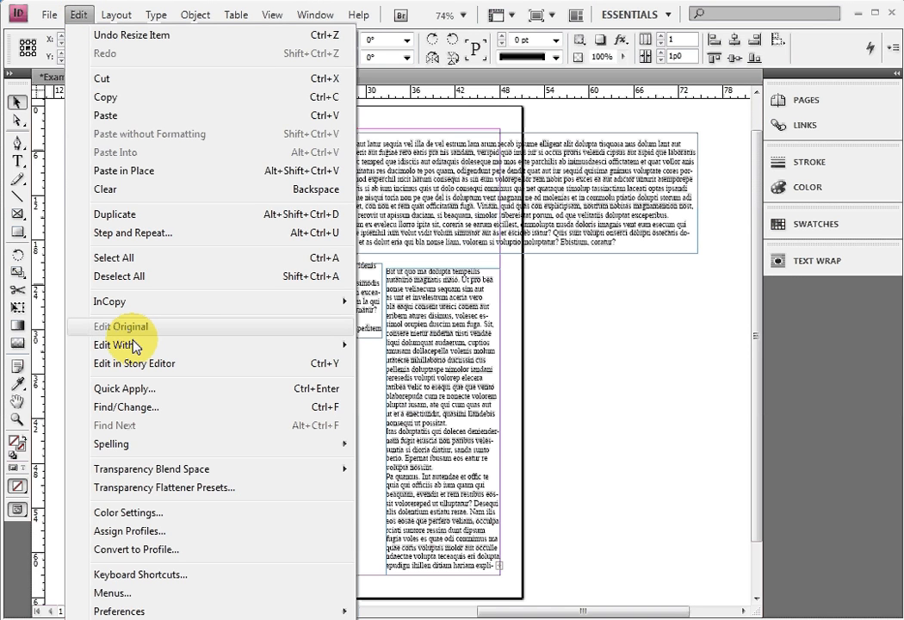
{"action": "left_click", "coordinate": [142, 366]}
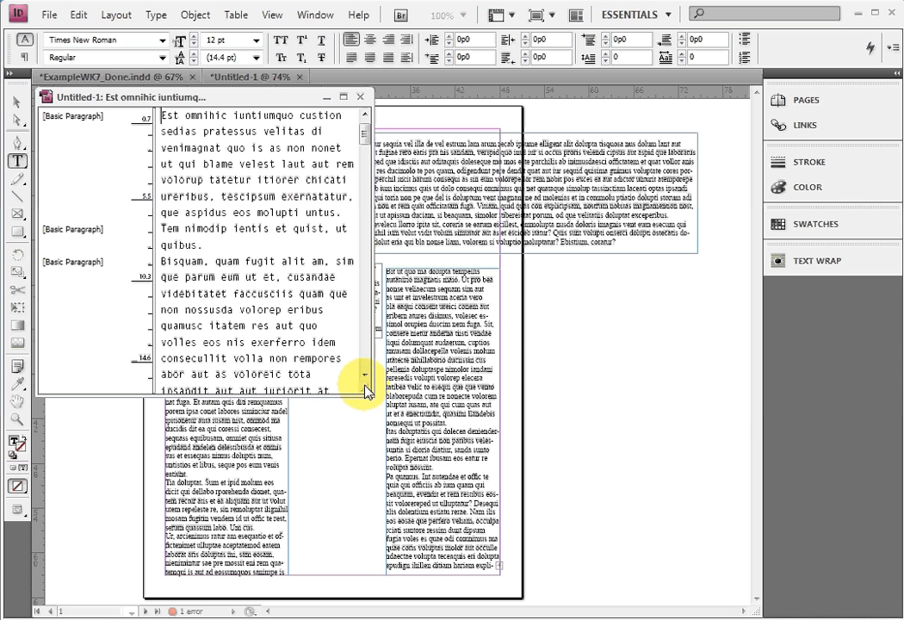
{"action": "left_click_drag", "start_coordinate": [371, 393], "coordinate": [457, 508]}
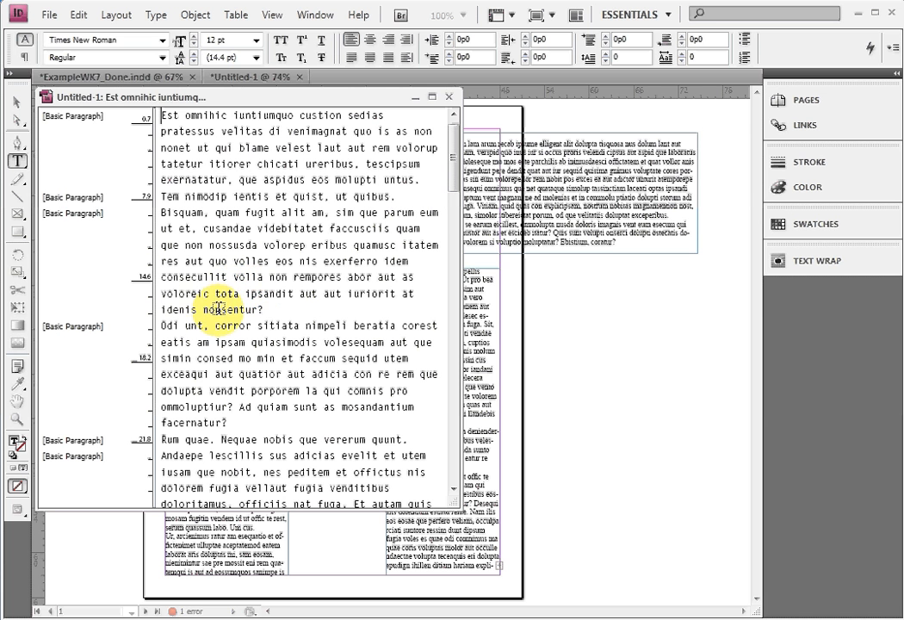
Step: Move the Story Editor window aside so the page's left-hand text frames are uncovered
{"action": "left_click", "coordinate": [296, 102]}
{"action": "left_click_drag", "start_coordinate": [296, 105], "coordinate": [636, 144]}
{"action": "left_click", "coordinate": [77, 15]}
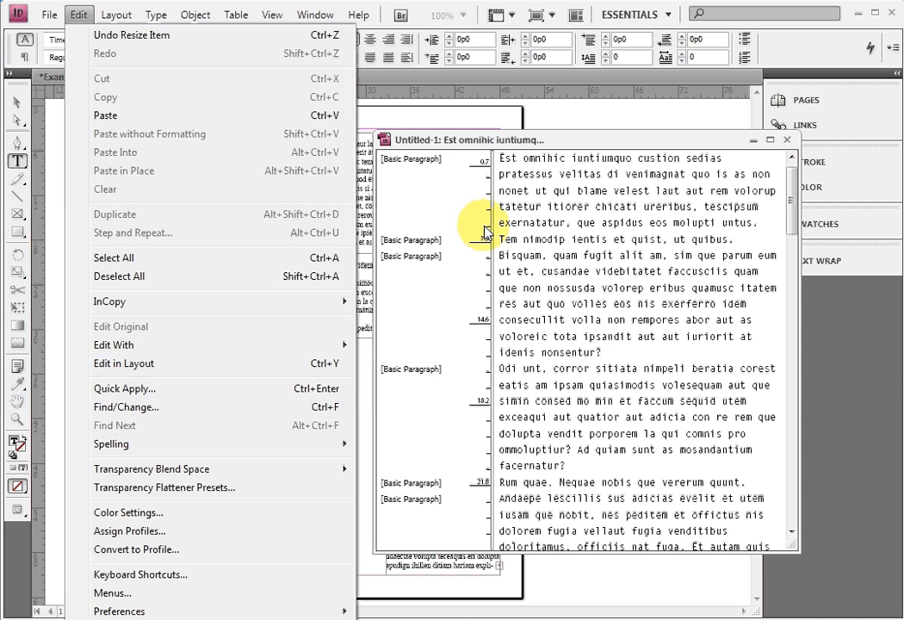
{"action": "left_click", "coordinate": [631, 145]}
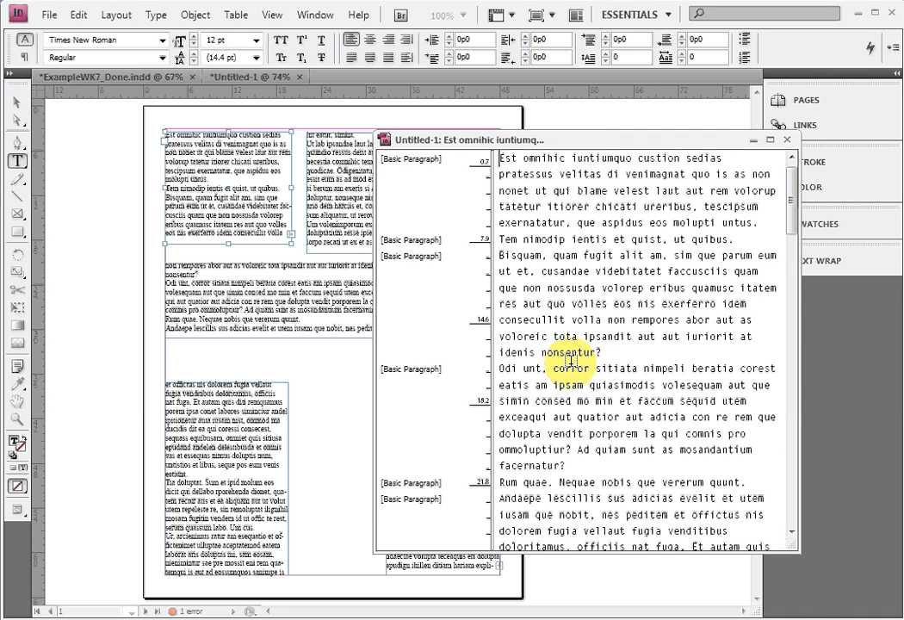
Step: Look through the threaded story in the Story Editor from its beginning towards its end and return to the start
{"action": "scroll", "coordinate": [570, 360], "scroll_direction": "down", "scroll_amount": 4}
{"action": "scroll", "coordinate": [570, 360], "scroll_direction": "down", "scroll_amount": 10}
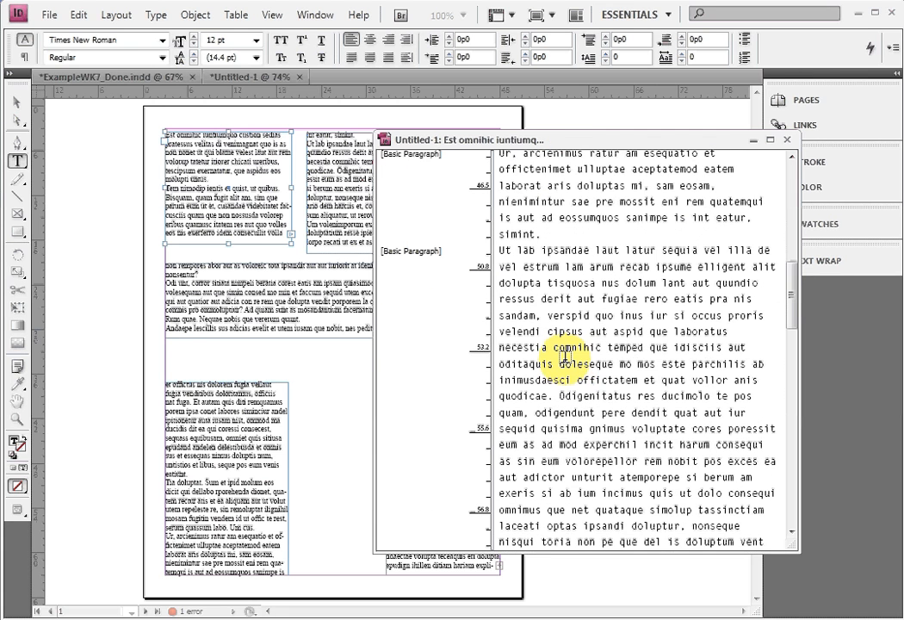
{"action": "scroll", "coordinate": [564, 359], "scroll_direction": "down", "scroll_amount": 5}
{"action": "scroll", "coordinate": [564, 359], "scroll_direction": "down", "scroll_amount": 9}
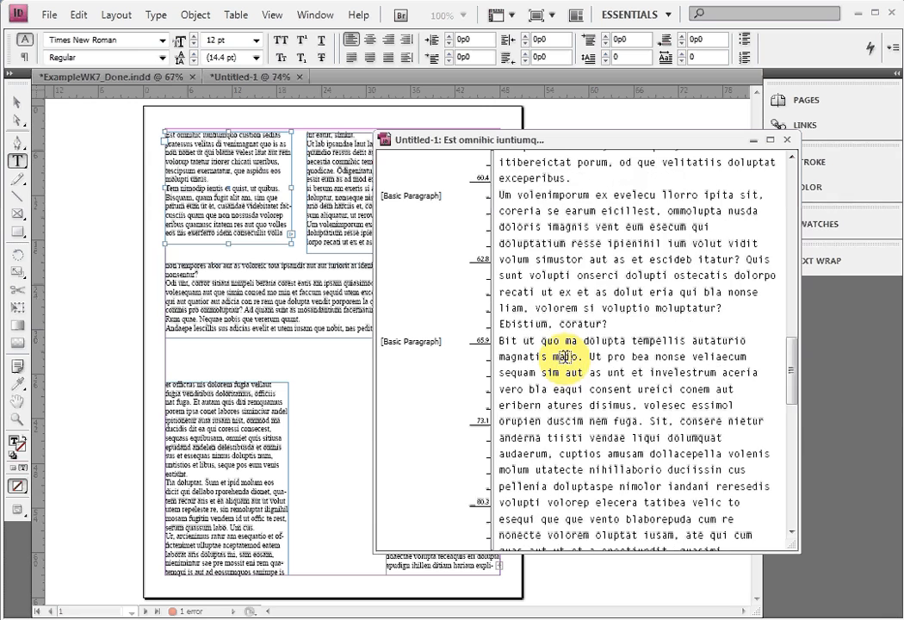
{"action": "scroll", "coordinate": [646, 444], "scroll_direction": "down", "scroll_amount": 2}
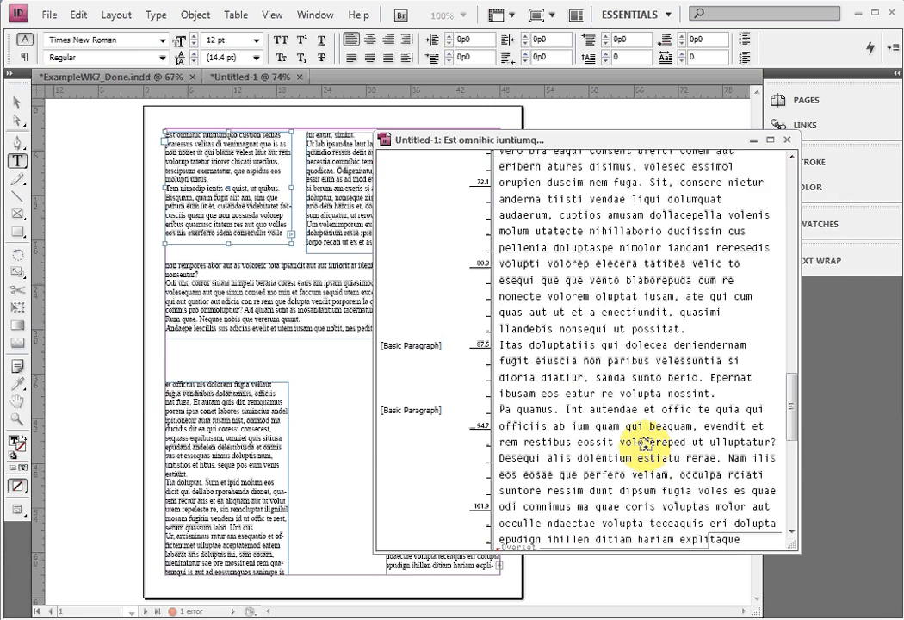
{"action": "scroll", "coordinate": [645, 444], "scroll_direction": "up", "scroll_amount": 6}
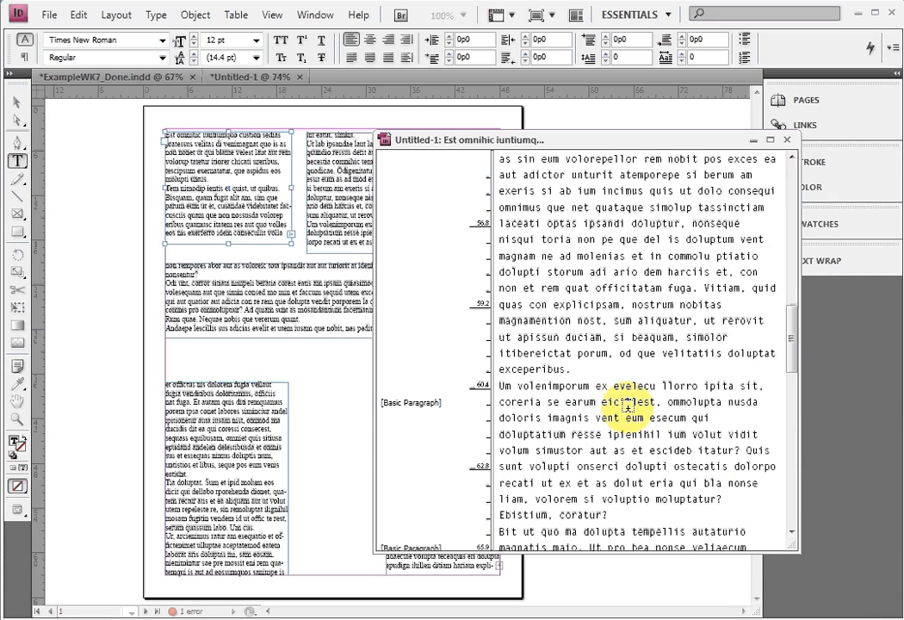
{"action": "scroll", "coordinate": [628, 405], "scroll_direction": "up", "scroll_amount": 4}
{"action": "scroll", "coordinate": [600, 345], "scroll_direction": "up", "scroll_amount": 11}
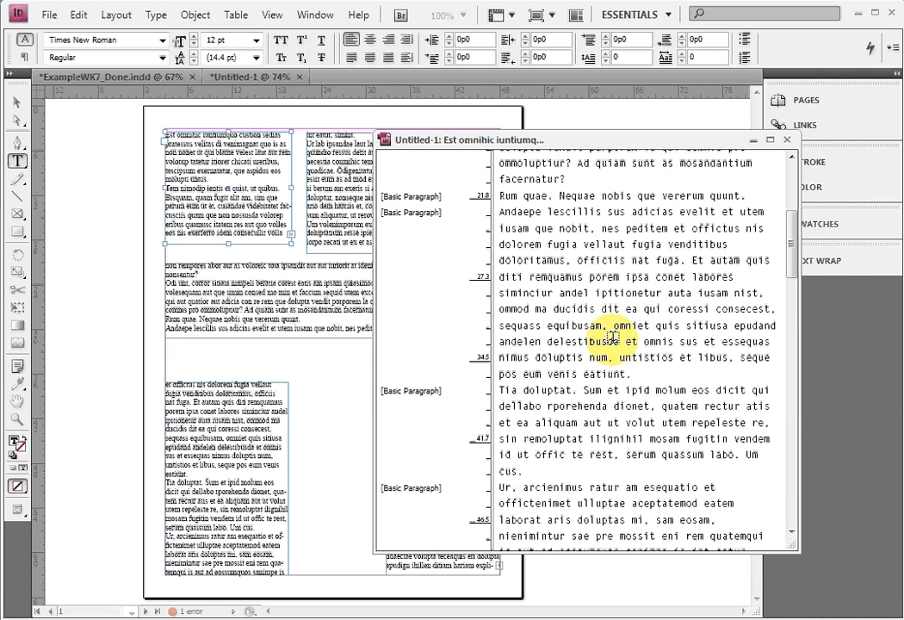
{"action": "scroll", "coordinate": [613, 336], "scroll_direction": "up", "scroll_amount": 6}
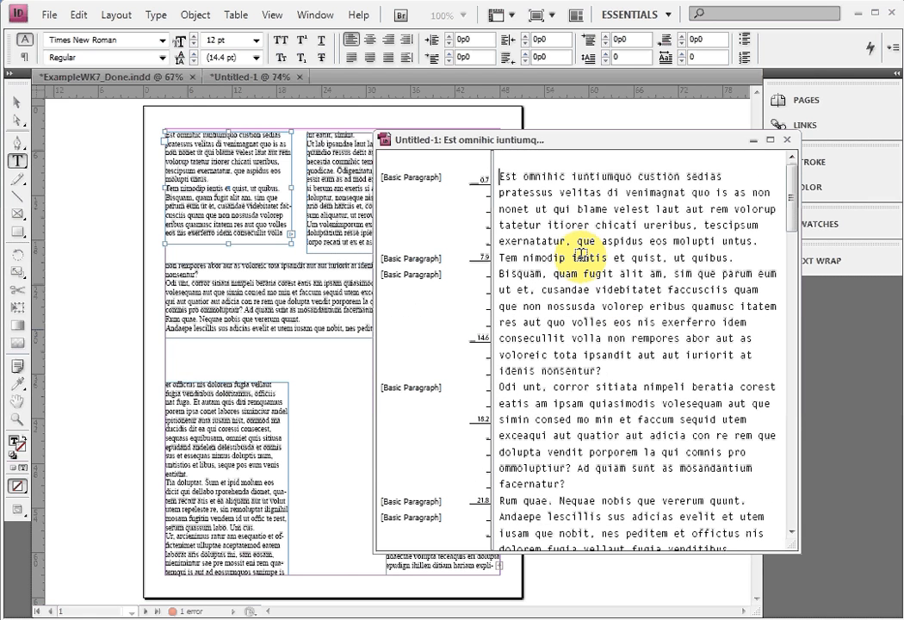
Step: Insert a first name followed by "was here!!!" at the very start of the story
{"action": "type", "text": "Brian w"}
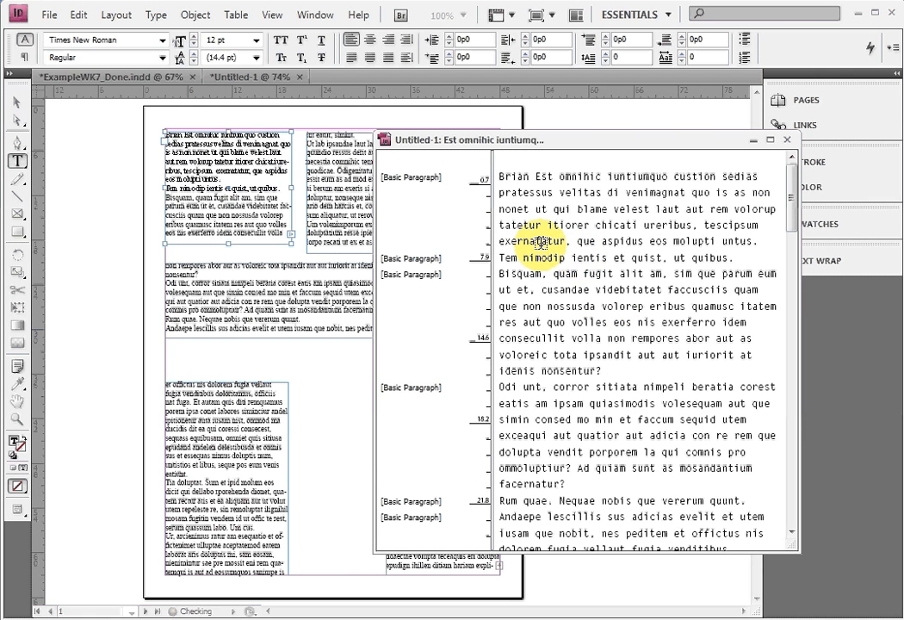
{"action": "type", "text": "as here"}
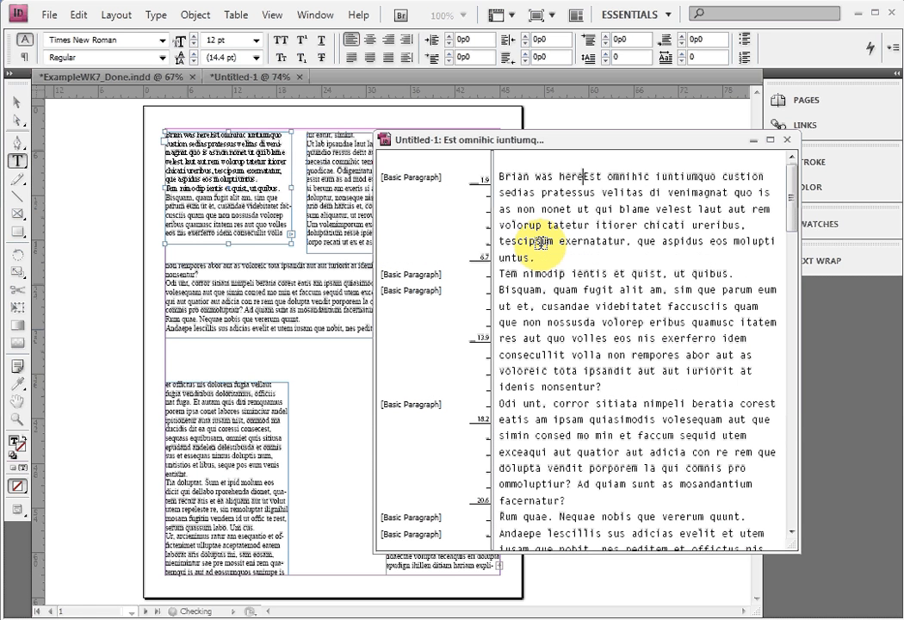
{"action": "type", "text": "!!!"}
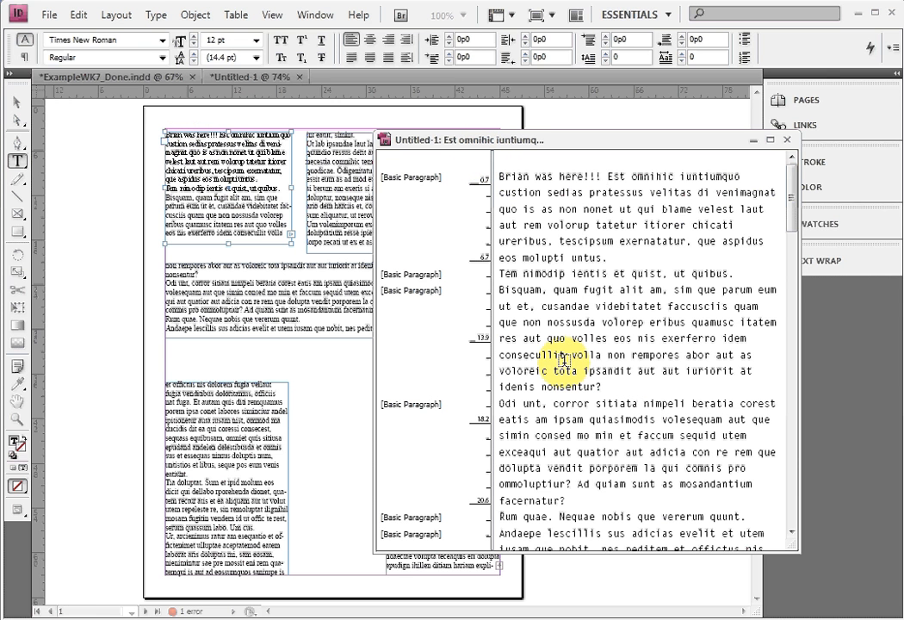
Step: Delete the whole paragraph that begins "Odi unt, corror sitiata" and ends "facernatur?" from the story
{"action": "scroll", "coordinate": [564, 360], "scroll_direction": "down", "scroll_amount": 3}
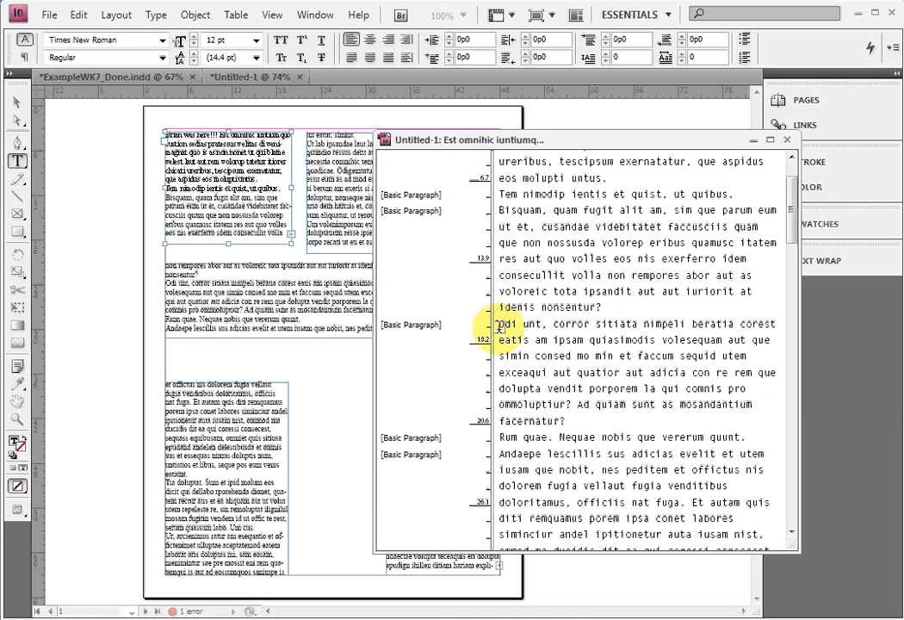
{"action": "left_click_drag", "start_coordinate": [500, 325], "coordinate": [585, 417]}
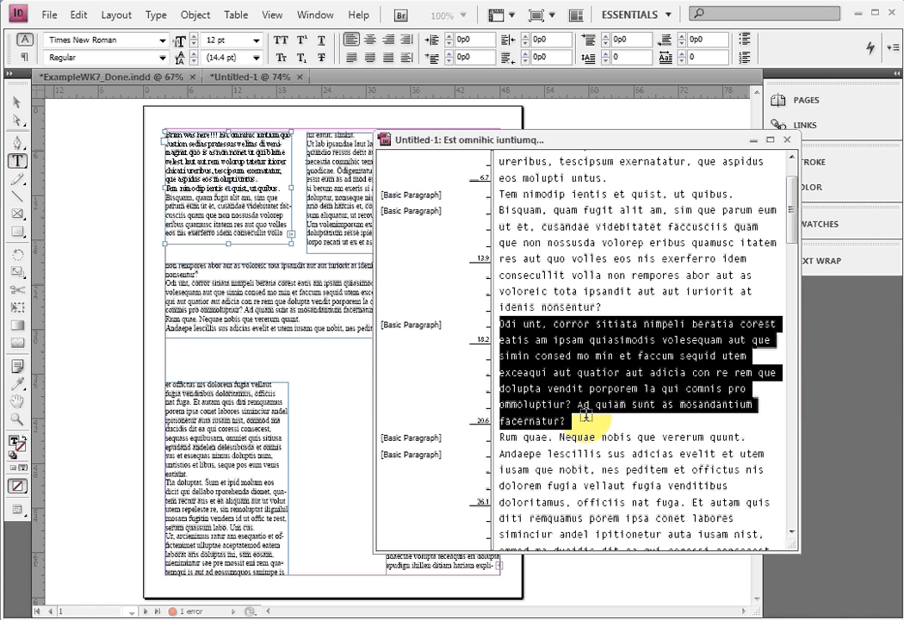
{"action": "key", "text": "BackSpace"}
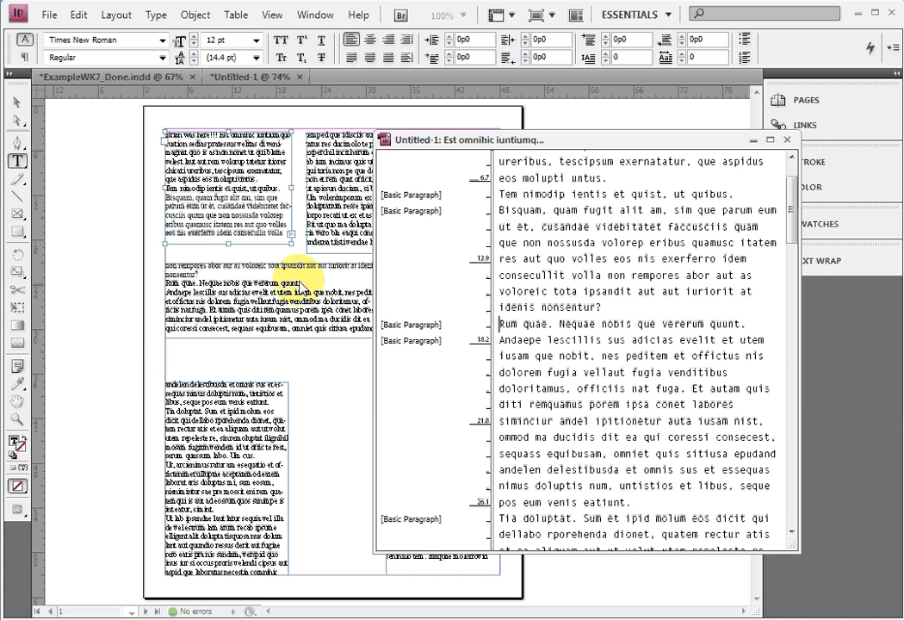
Step: Review the rest of the edited story and close the Story Editor to return to the page layout
{"action": "scroll", "coordinate": [665, 347], "scroll_direction": "down", "scroll_amount": 7}
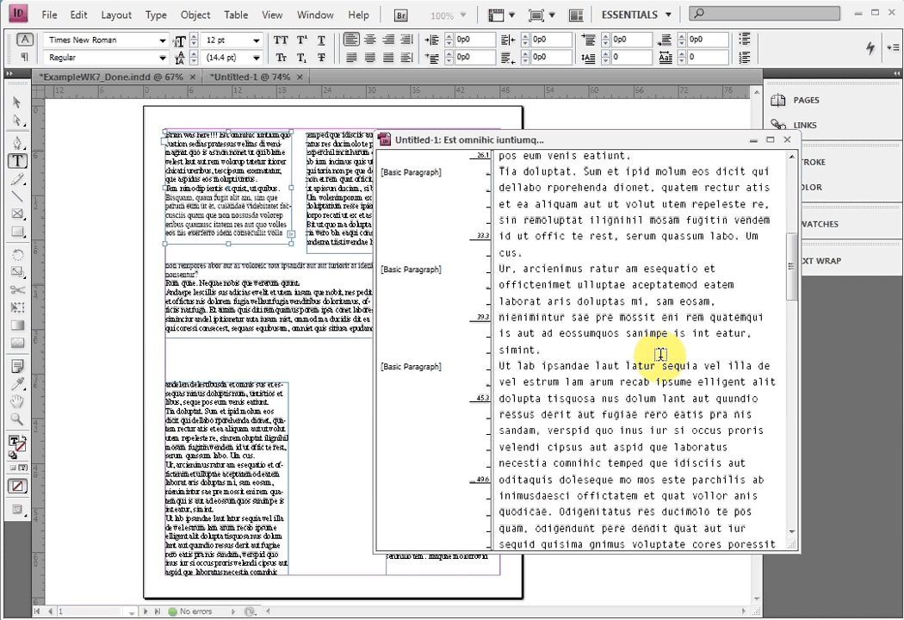
{"action": "scroll", "coordinate": [586, 197], "scroll_direction": "down", "scroll_amount": 5}
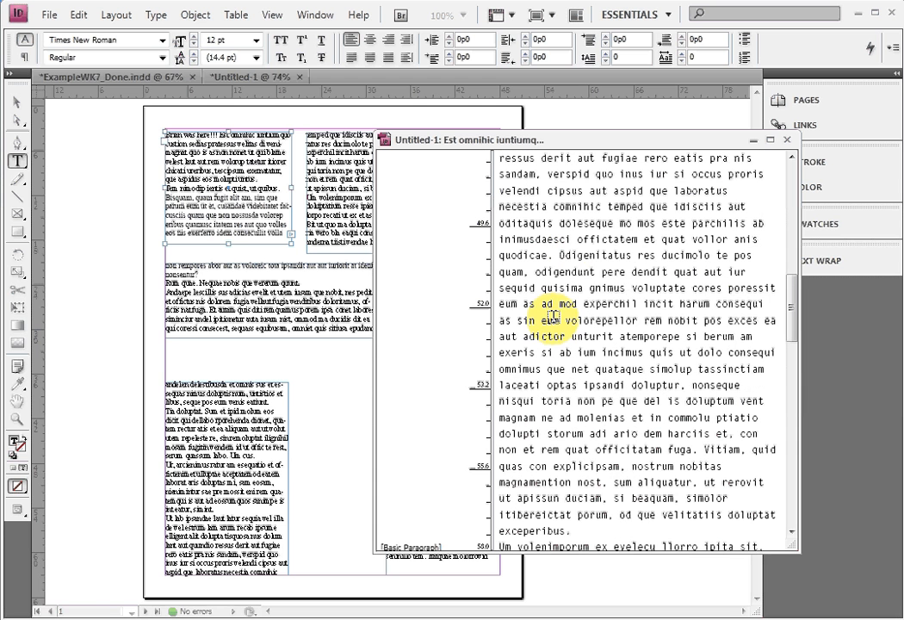
{"action": "left_click", "coordinate": [612, 256]}
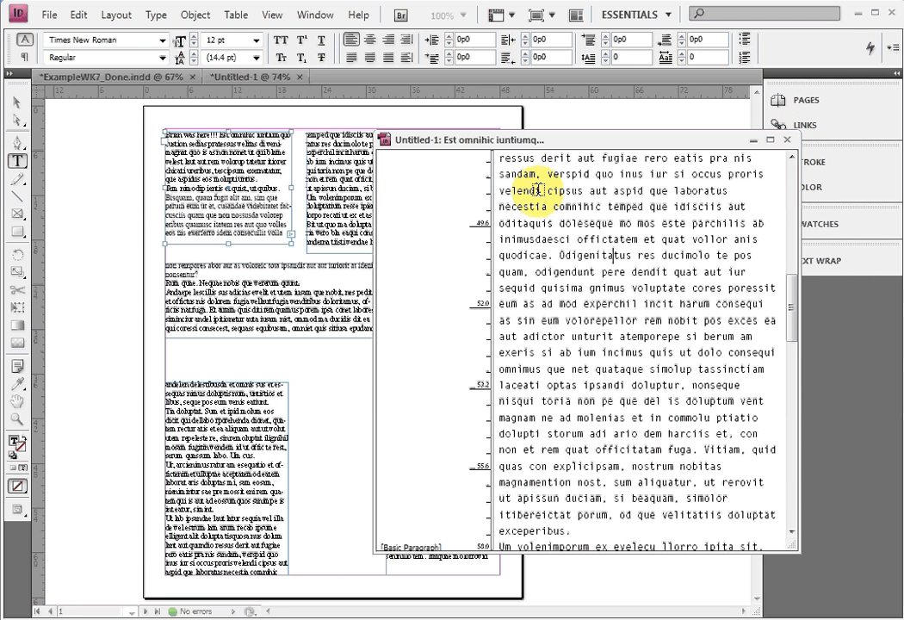
{"action": "scroll", "coordinate": [656, 285], "scroll_direction": "down", "scroll_amount": 5}
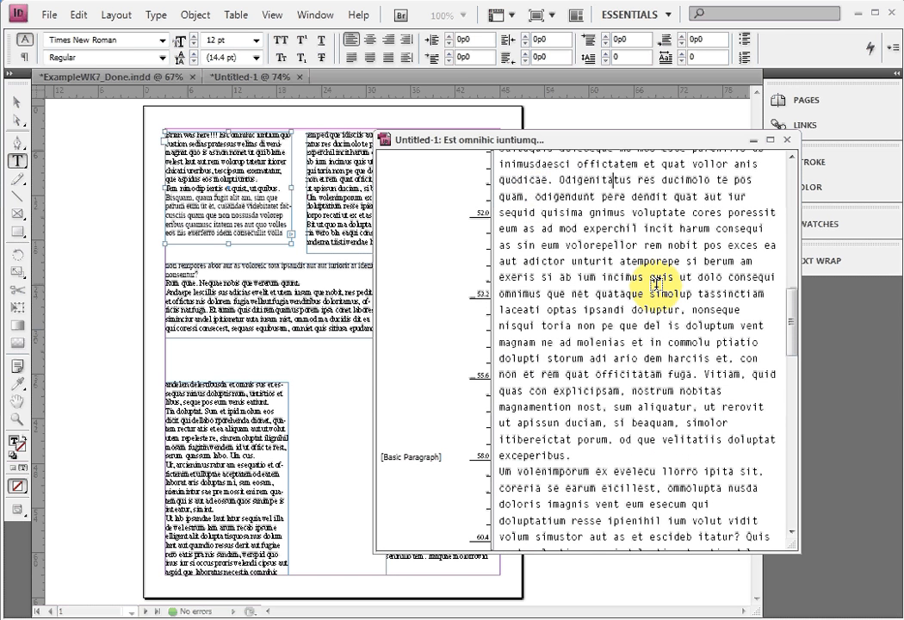
{"action": "scroll", "coordinate": [657, 284], "scroll_direction": "down", "scroll_amount": 4}
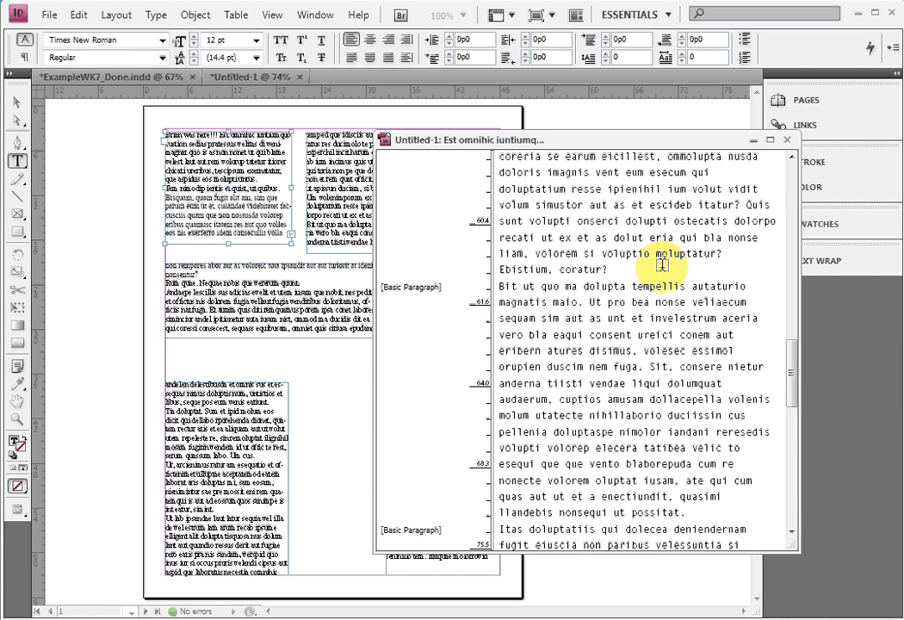
{"action": "left_click", "coordinate": [786, 141]}
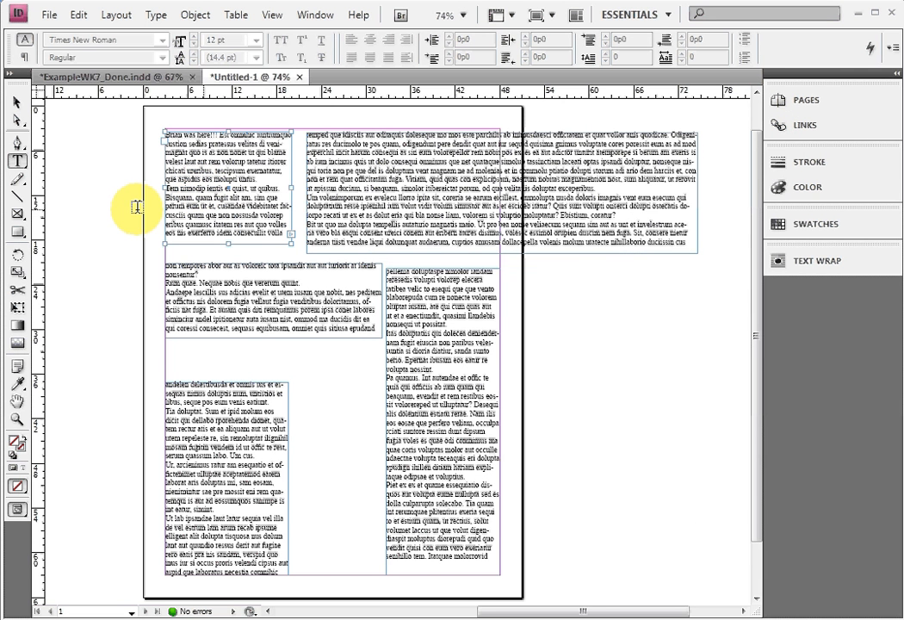